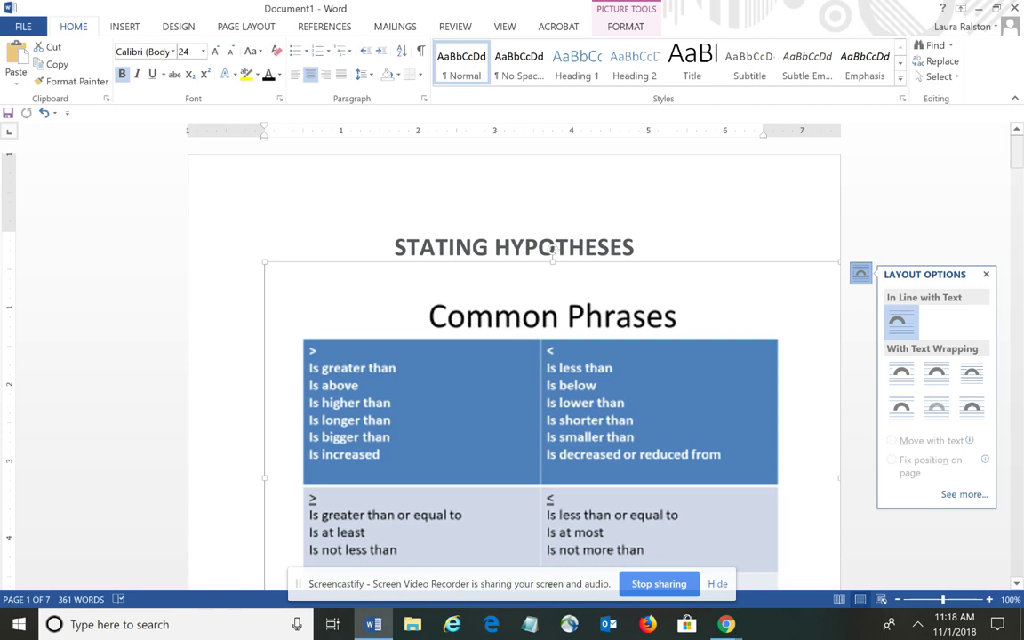
Select the Common Phrases picture on the first page.
{"action": "scroll", "coordinate": [552, 244], "scroll_direction": "down", "scroll_amount": 1}
{"action": "scroll", "coordinate": [552, 238], "scroll_direction": "down", "scroll_amount": 3}
{"action": "scroll", "coordinate": [552, 238], "scroll_direction": "up", "scroll_amount": 1}
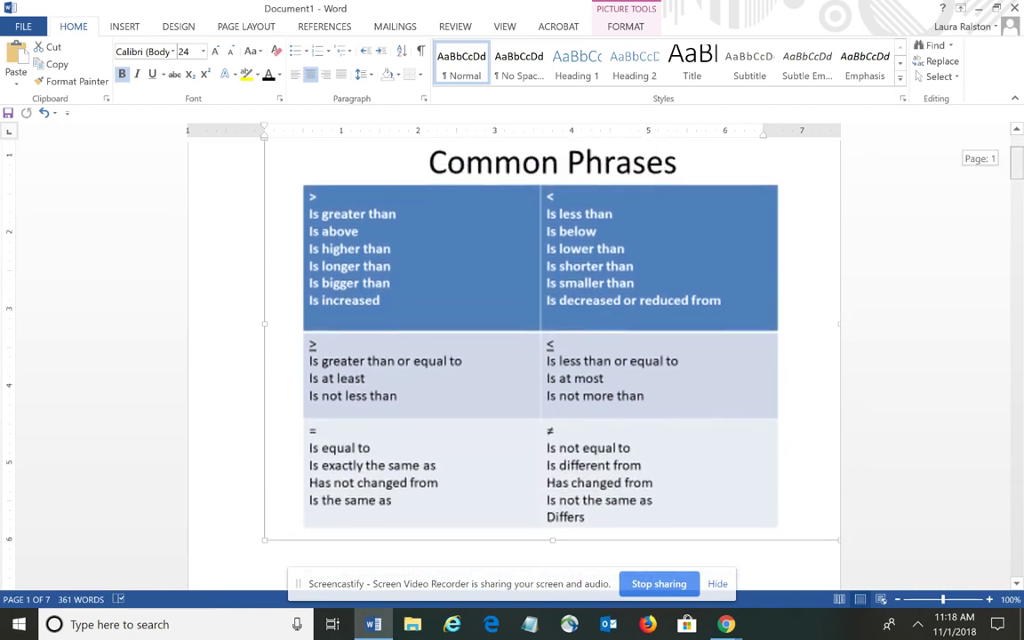
{"action": "left_click", "coordinate": [860, 152]}
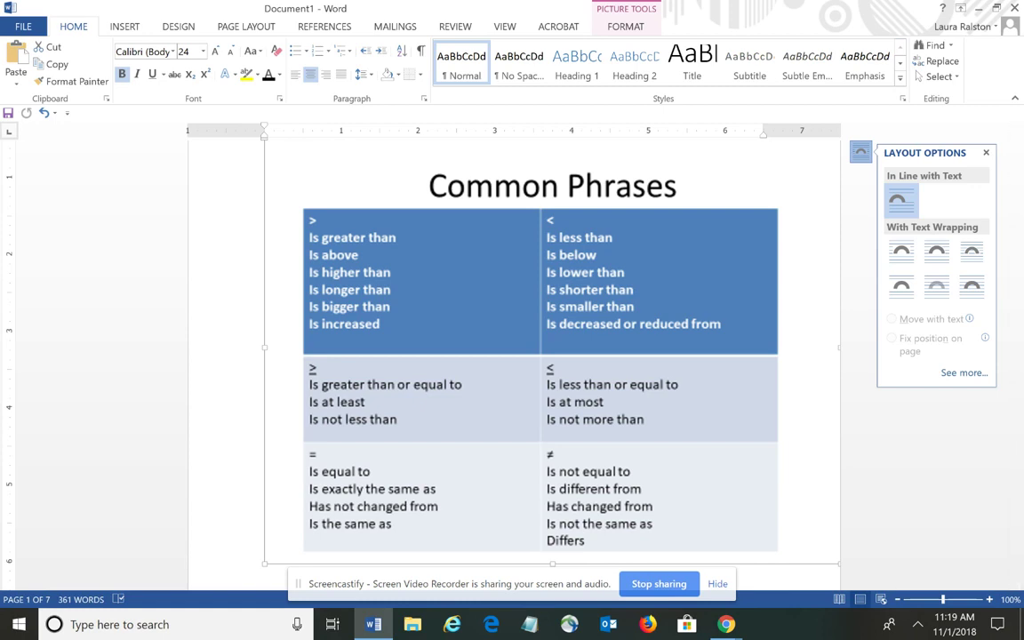
Scroll down to page 2 with the tuition and community college age claims.
{"action": "scroll", "coordinate": [551, 356], "scroll_direction": "down", "scroll_amount": 4}
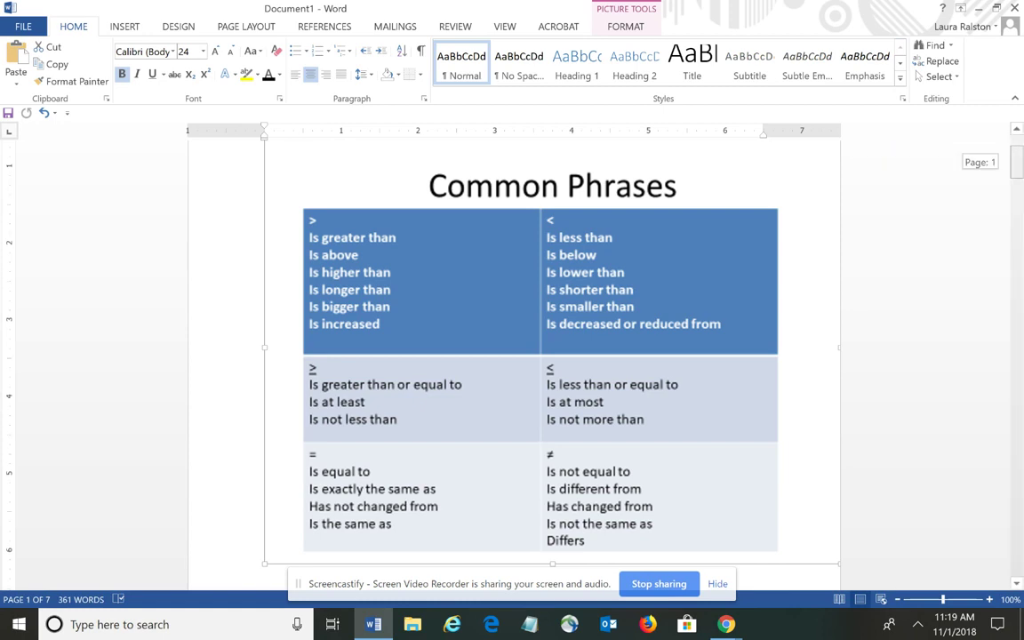
{"action": "scroll", "coordinate": [550, 355], "scroll_direction": "down", "scroll_amount": 8}
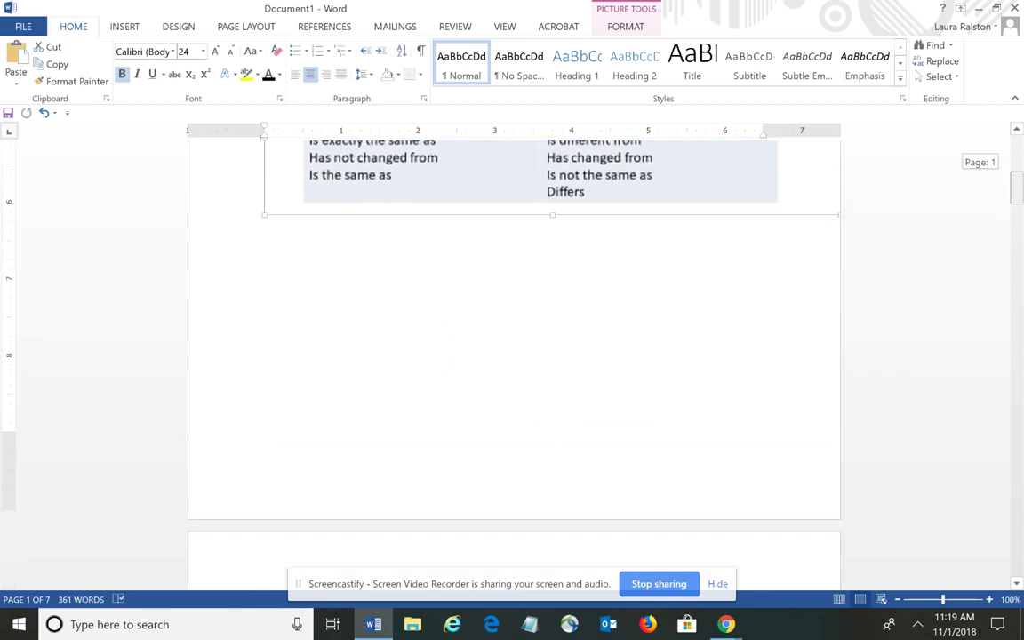
{"action": "scroll", "coordinate": [551, 356], "scroll_direction": "down", "scroll_amount": 2}
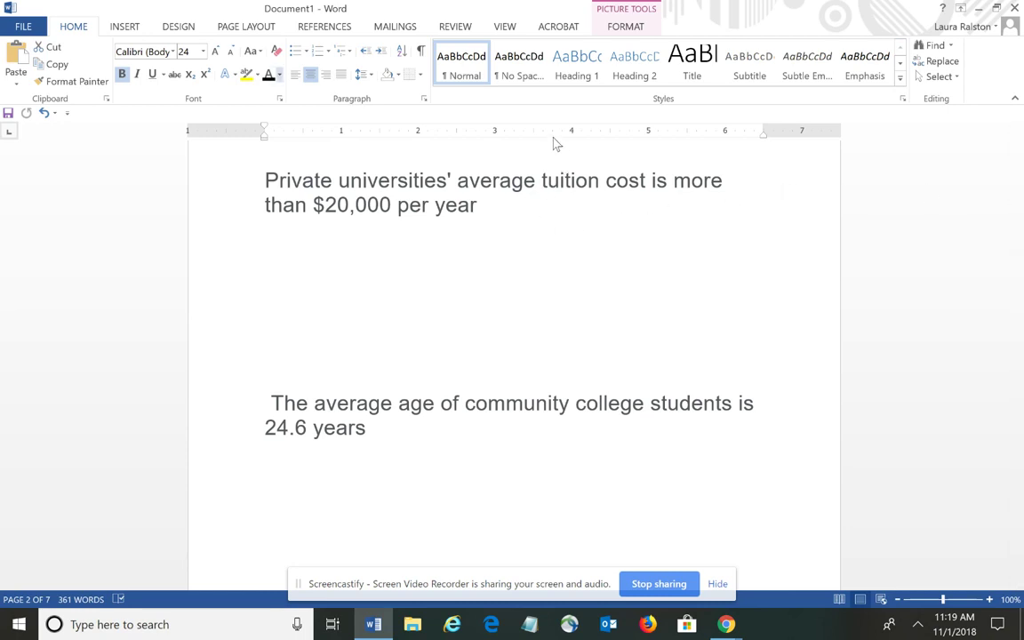
{"action": "scroll", "coordinate": [910, 57], "scroll_direction": "down", "scroll_amount": 6}
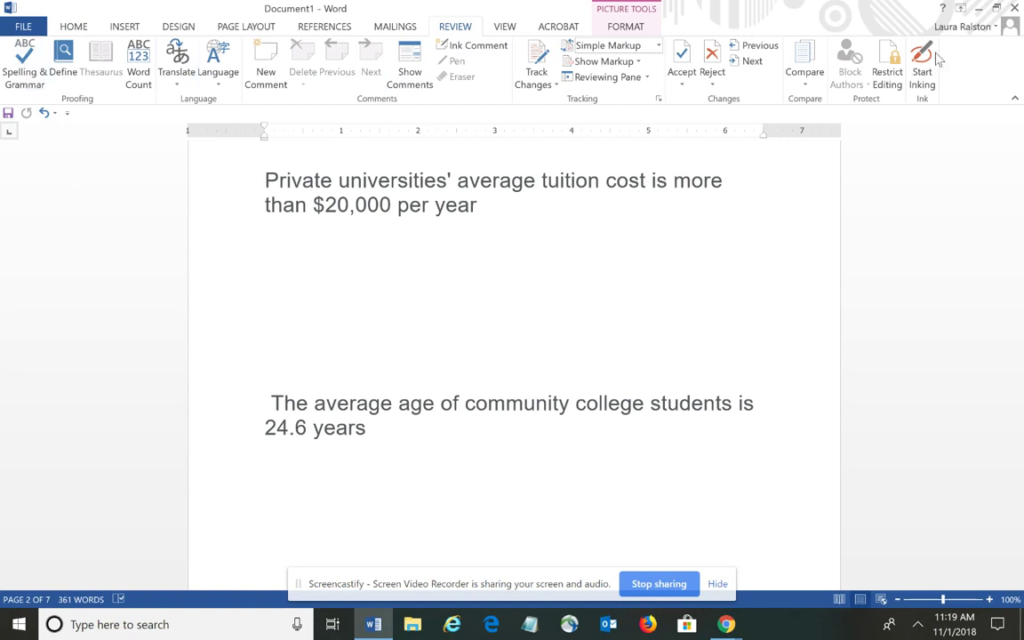
Turn on inking and underline 'more than' in red with a > sign above it.
{"action": "left_click", "coordinate": [922, 64]}
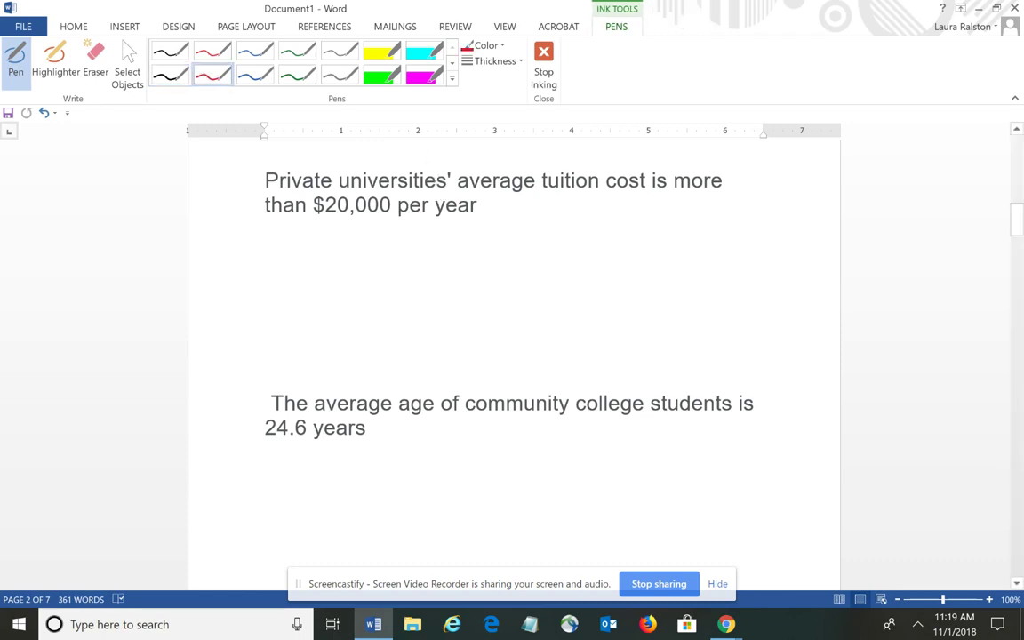
{"action": "left_click_drag", "start_coordinate": [655, 195], "coordinate": [722, 197]}
{"action": "left_click_drag", "start_coordinate": [265, 212], "coordinate": [315, 214]}
{"action": "left_click", "coordinate": [688, 197]}
{"action": "mouse_move", "coordinate": [662, 147]}
{"action": "left_mouse_down"}
{"action": "mouse_move", "coordinate": [677, 150]}
{"action": "mouse_move", "coordinate": [662, 160]}
{"action": "mouse_move", "coordinate": [732, 200]}
{"action": "left_mouse_up"}
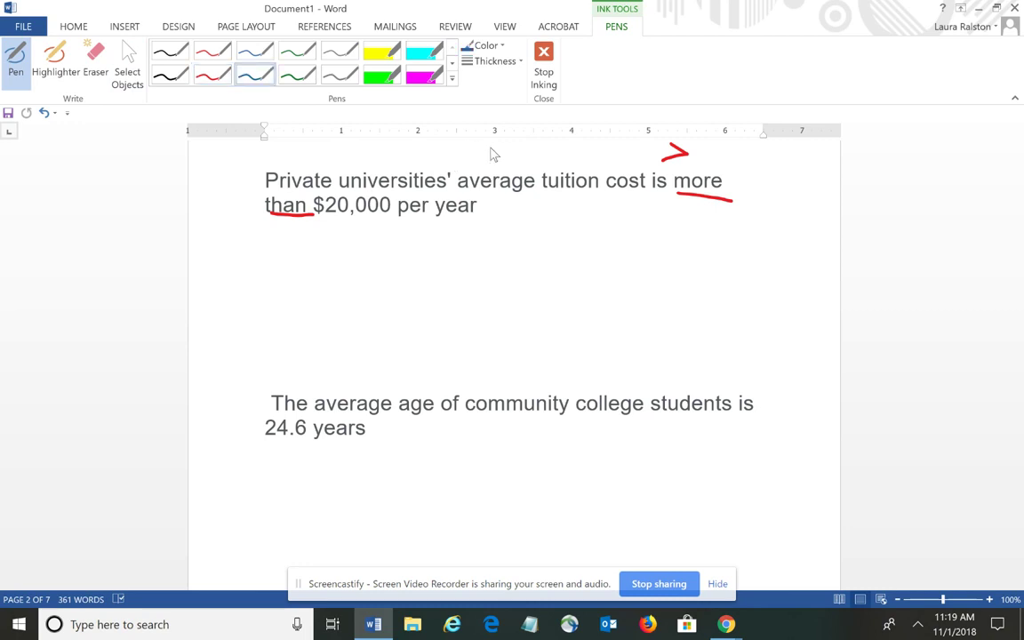
Handwrite the H0: and Ha: labels in blue below the tuition claim.
{"action": "mouse_move", "coordinate": [256, 244]}
{"action": "left_mouse_down"}
{"action": "mouse_move", "coordinate": [255, 274]}
{"action": "mouse_move", "coordinate": [279, 269]}
{"action": "mouse_move", "coordinate": [280, 254]}
{"action": "mouse_move", "coordinate": [296, 283]}
{"action": "mouse_move", "coordinate": [299, 268]}
{"action": "left_mouse_up"}
{"action": "mouse_move", "coordinate": [257, 312]}
{"action": "left_mouse_down"}
{"action": "mouse_move", "coordinate": [254, 349]}
{"action": "mouse_move", "coordinate": [279, 350]}
{"action": "left_mouse_up"}
{"action": "left_click_drag", "start_coordinate": [255, 328], "coordinate": [279, 327]}
{"action": "left_click_drag", "start_coordinate": [298, 336], "coordinate": [299, 351]}
{"action": "left_click", "coordinate": [315, 322]}
{"action": "left_click", "coordinate": [316, 343]}
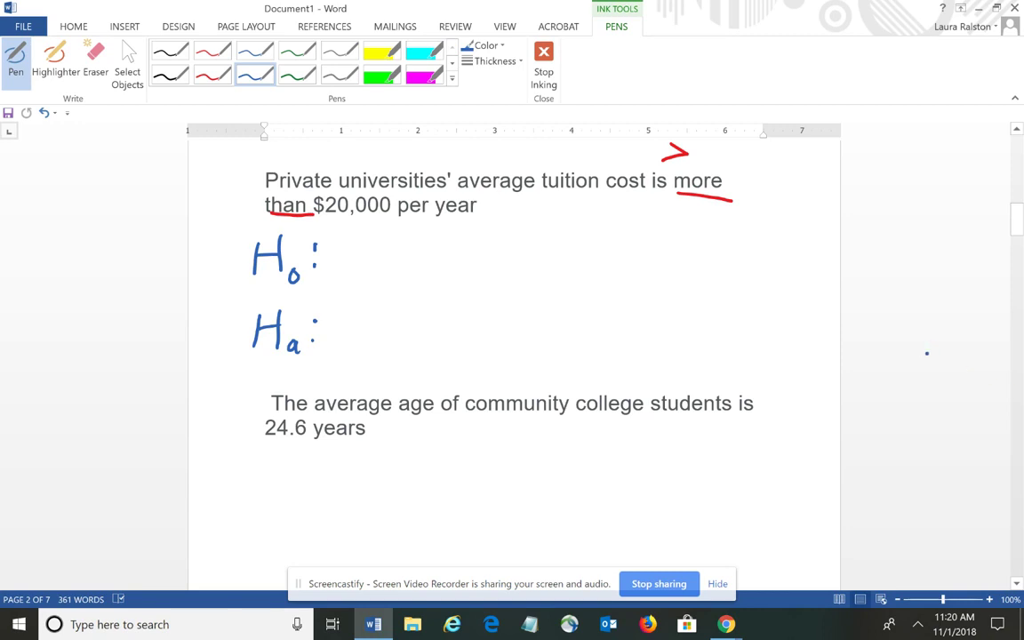
Underline 'average' in blue and write 'mean' above it.
{"action": "left_click_drag", "start_coordinate": [457, 197], "coordinate": [539, 200]}
{"action": "left_click_drag", "start_coordinate": [464, 169], "coordinate": [511, 169]}
{"action": "left_click_drag", "start_coordinate": [514, 169], "coordinate": [524, 169]}
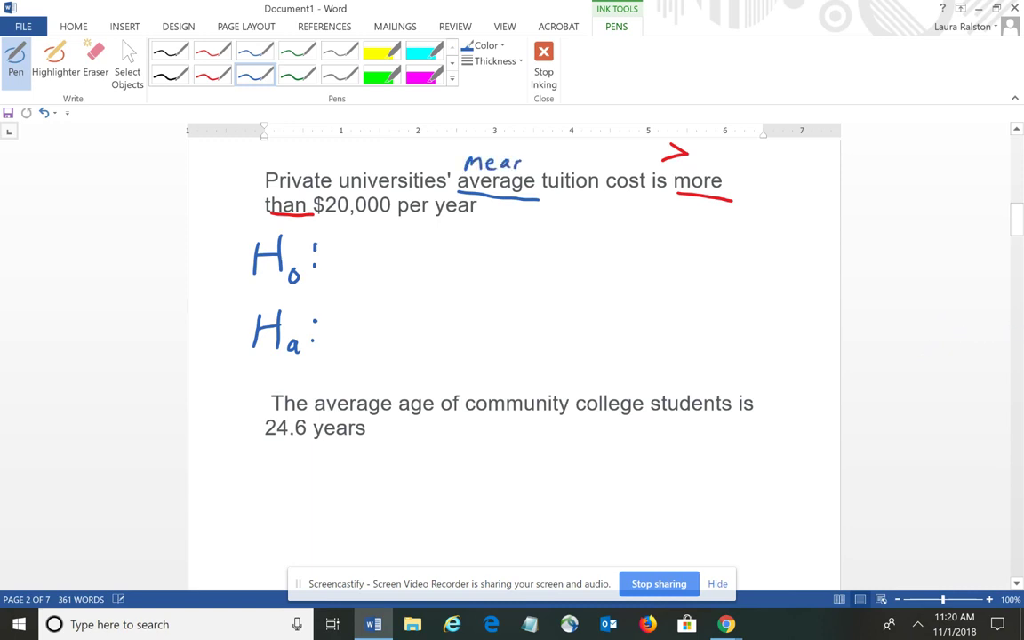
Complete the hypotheses as H0: μ ≤ $20000 and Ha: μ > $20000.
{"action": "mouse_move", "coordinate": [335, 293]}
{"action": "left_mouse_down"}
{"action": "mouse_move", "coordinate": [381, 247]}
{"action": "mouse_move", "coordinate": [372, 267]}
{"action": "mouse_move", "coordinate": [410, 255]}
{"action": "left_mouse_up"}
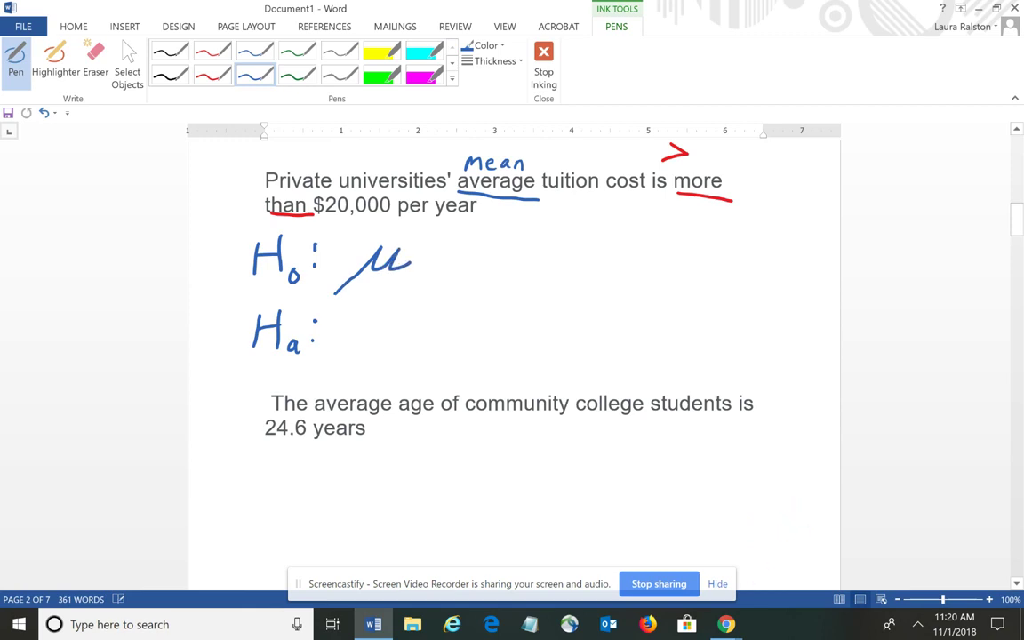
{"action": "mouse_move", "coordinate": [308, 373]}
{"action": "left_mouse_down"}
{"action": "mouse_move", "coordinate": [363, 330]}
{"action": "mouse_move", "coordinate": [355, 341]}
{"action": "mouse_move", "coordinate": [388, 331]}
{"action": "left_mouse_up"}
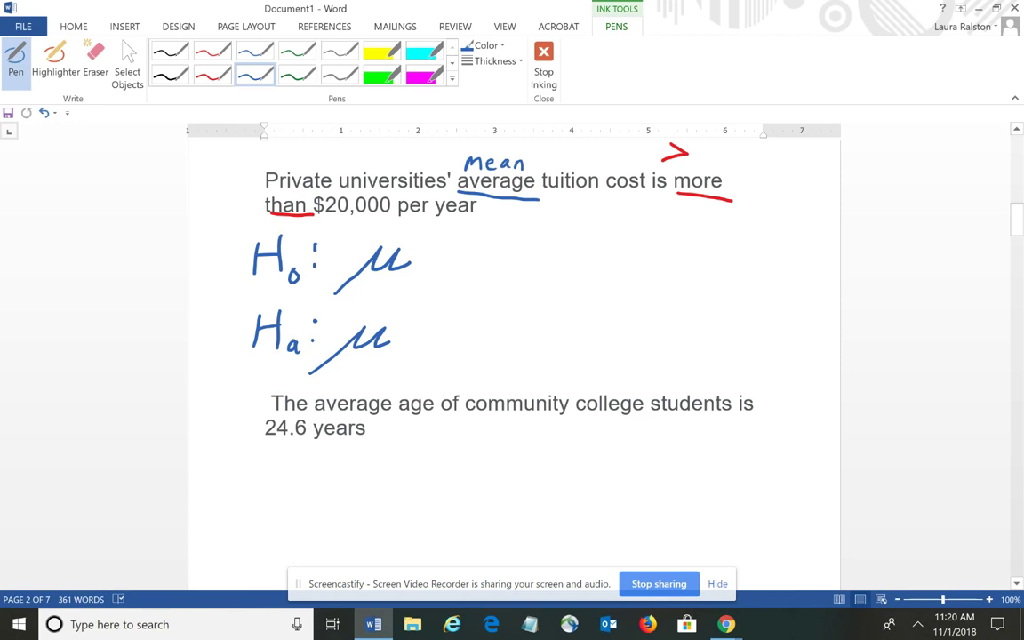
{"action": "mouse_move", "coordinate": [421, 319]}
{"action": "left_mouse_down"}
{"action": "mouse_move", "coordinate": [434, 325]}
{"action": "mouse_move", "coordinate": [424, 348]}
{"action": "left_mouse_up"}
{"action": "mouse_move", "coordinate": [489, 319]}
{"action": "left_mouse_down"}
{"action": "mouse_move", "coordinate": [513, 346]}
{"action": "mouse_move", "coordinate": [533, 349]}
{"action": "mouse_move", "coordinate": [530, 334]}
{"action": "mouse_move", "coordinate": [557, 347]}
{"action": "mouse_move", "coordinate": [553, 326]}
{"action": "mouse_move", "coordinate": [602, 331]}
{"action": "left_mouse_up"}
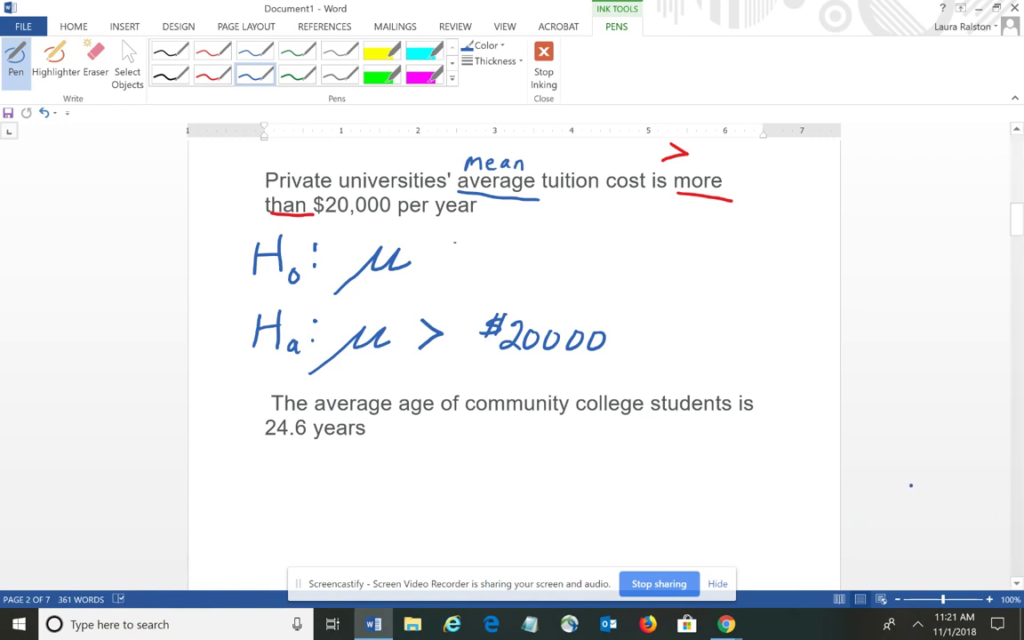
{"action": "mouse_move", "coordinate": [459, 241]}
{"action": "left_mouse_down"}
{"action": "mouse_move", "coordinate": [468, 274]}
{"action": "mouse_move", "coordinate": [520, 248]}
{"action": "mouse_move", "coordinate": [503, 263]}
{"action": "left_mouse_up"}
{"action": "mouse_move", "coordinate": [512, 237]}
{"action": "left_mouse_down"}
{"action": "mouse_move", "coordinate": [507, 261]}
{"action": "mouse_move", "coordinate": [550, 263]}
{"action": "mouse_move", "coordinate": [580, 246]}
{"action": "left_mouse_up"}
{"action": "left_click_drag", "start_coordinate": [599, 245], "coordinate": [601, 246]}
{"action": "left_click_drag", "start_coordinate": [621, 245], "coordinate": [623, 246]}
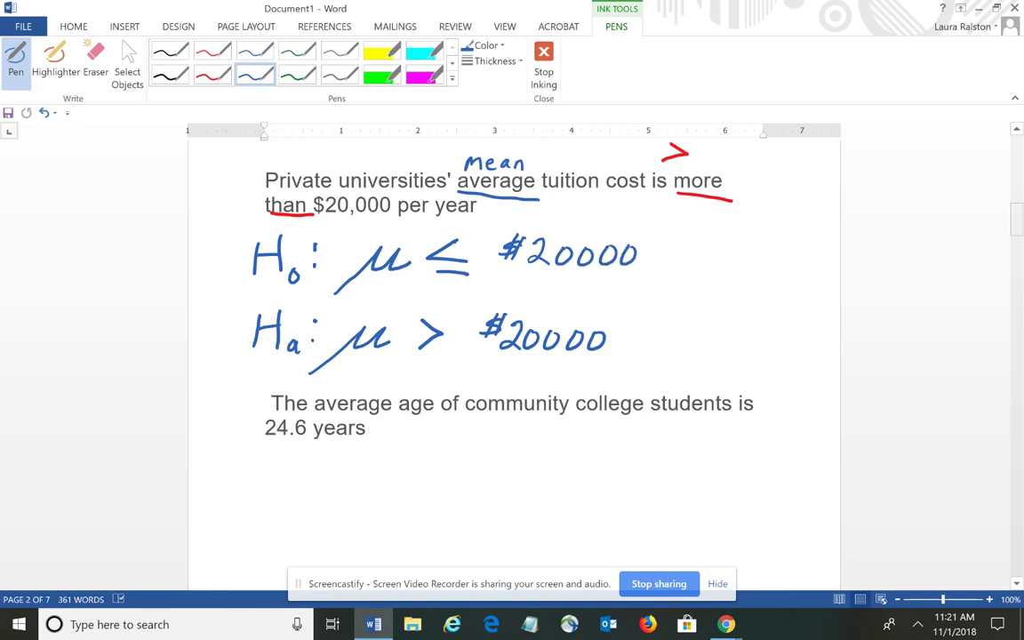
Underline 'average' and 'is' in green in the age claim, with an arrow to '='.
{"action": "scroll", "coordinate": [514, 356], "scroll_direction": "down", "scroll_amount": 5}
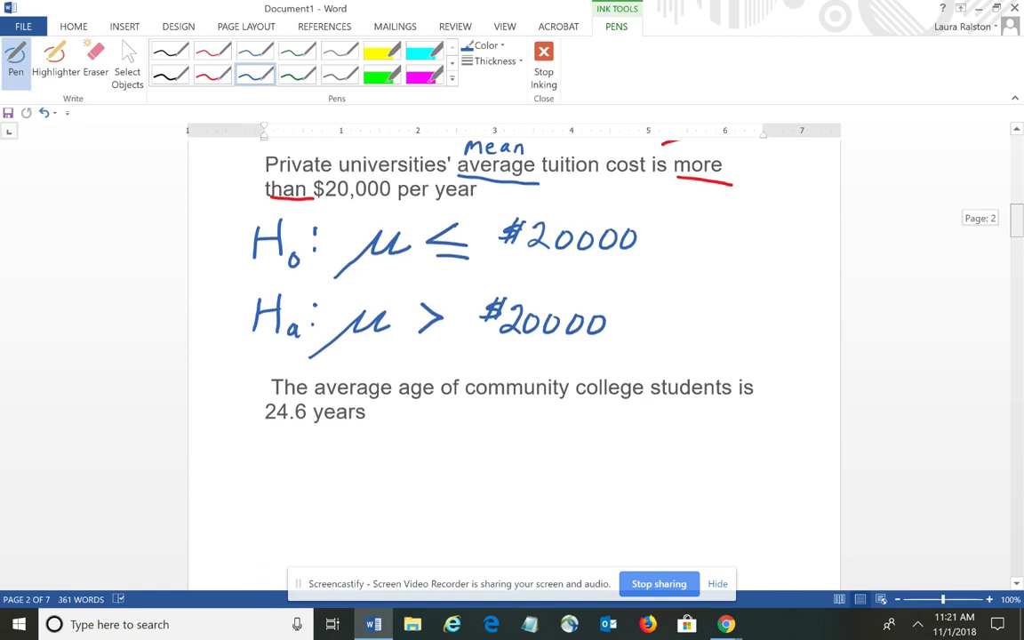
{"action": "scroll", "coordinate": [514, 355], "scroll_direction": "up", "scroll_amount": 1}
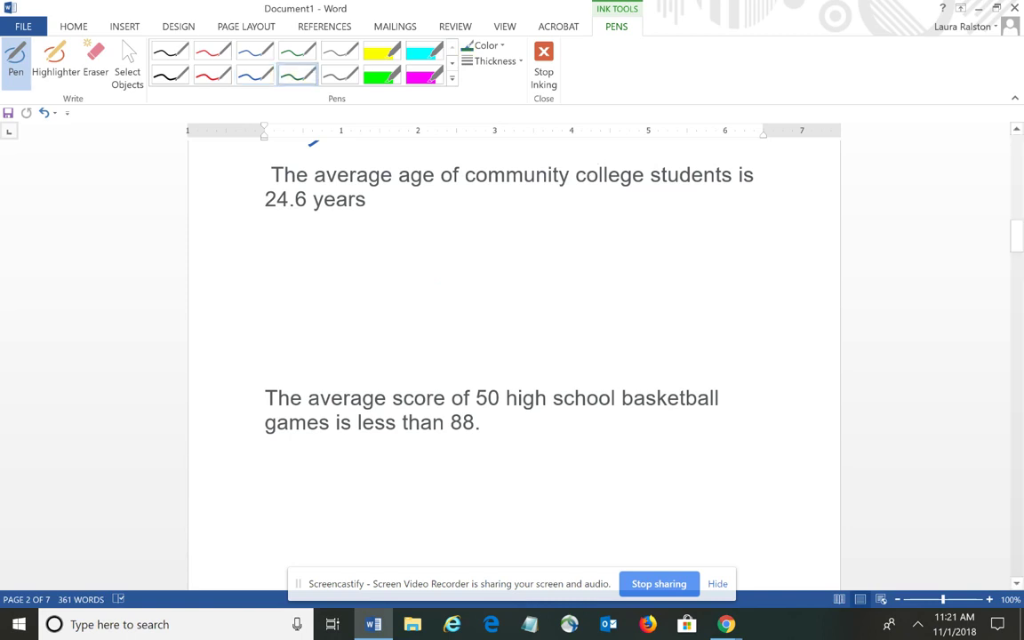
{"action": "left_click_drag", "start_coordinate": [737, 183], "coordinate": [761, 183]}
{"action": "left_click_drag", "start_coordinate": [310, 182], "coordinate": [392, 182]}
{"action": "mouse_move", "coordinate": [752, 185]}
{"action": "left_mouse_down"}
{"action": "mouse_move", "coordinate": [780, 200]}
{"action": "mouse_move", "coordinate": [822, 187]}
{"action": "mouse_move", "coordinate": [799, 194]}
{"action": "mouse_move", "coordinate": [826, 196]}
{"action": "left_mouse_up"}
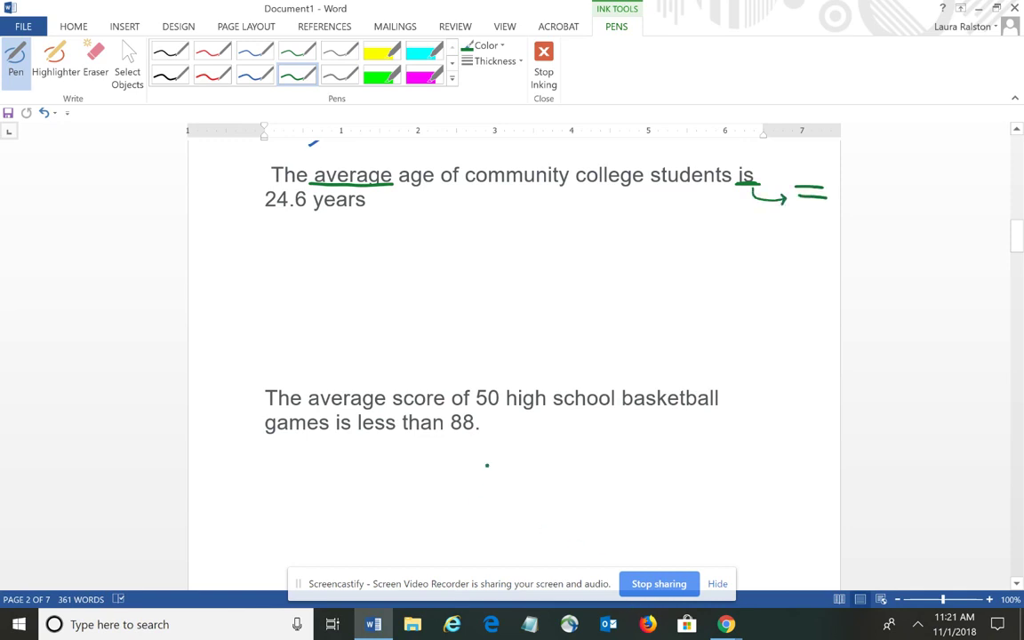
{"action": "left_click", "coordinate": [255, 74]}
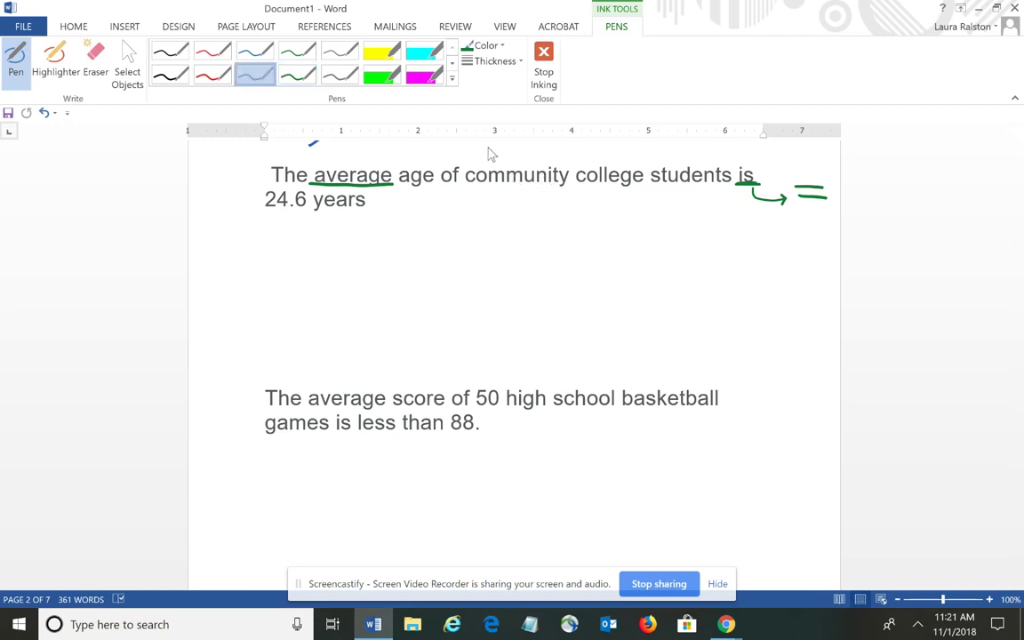
Handwrite H0: and Ha: labels in blue, with H0: μ = 24.6.
{"action": "mouse_move", "coordinate": [238, 234]}
{"action": "left_mouse_down"}
{"action": "mouse_move", "coordinate": [234, 274]}
{"action": "mouse_move", "coordinate": [254, 275]}
{"action": "mouse_move", "coordinate": [256, 253]}
{"action": "mouse_move", "coordinate": [264, 258]}
{"action": "left_mouse_up"}
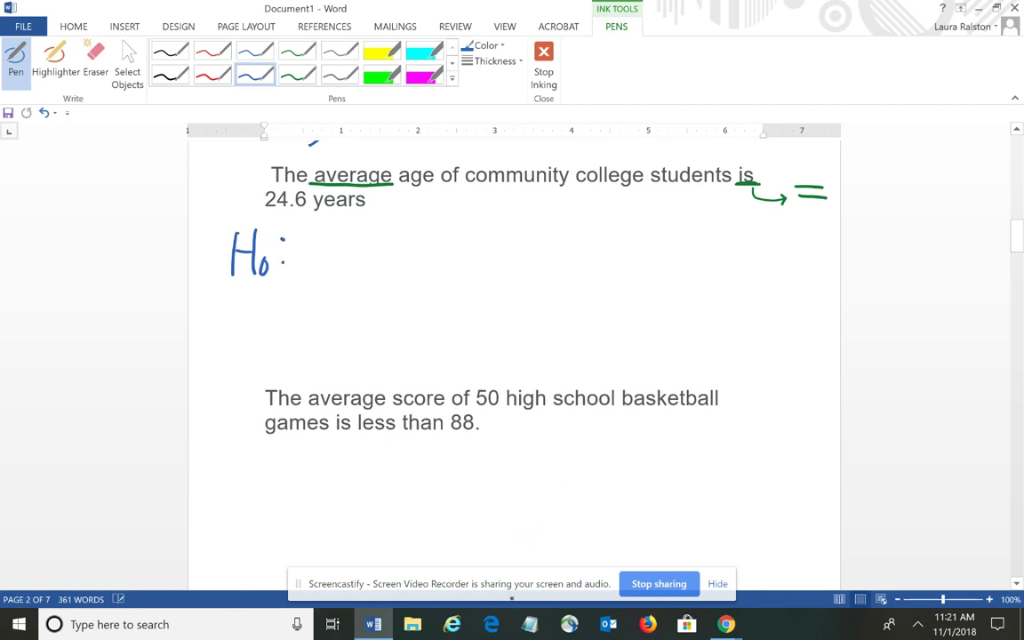
{"action": "mouse_move", "coordinate": [237, 302]}
{"action": "left_mouse_down"}
{"action": "mouse_move", "coordinate": [235, 344]}
{"action": "mouse_move", "coordinate": [255, 344]}
{"action": "left_mouse_up"}
{"action": "mouse_move", "coordinate": [234, 324]}
{"action": "left_mouse_down"}
{"action": "mouse_move", "coordinate": [256, 322]}
{"action": "mouse_move", "coordinate": [275, 344]}
{"action": "left_mouse_up"}
{"action": "left_click_drag", "start_coordinate": [287, 315], "coordinate": [287, 340]}
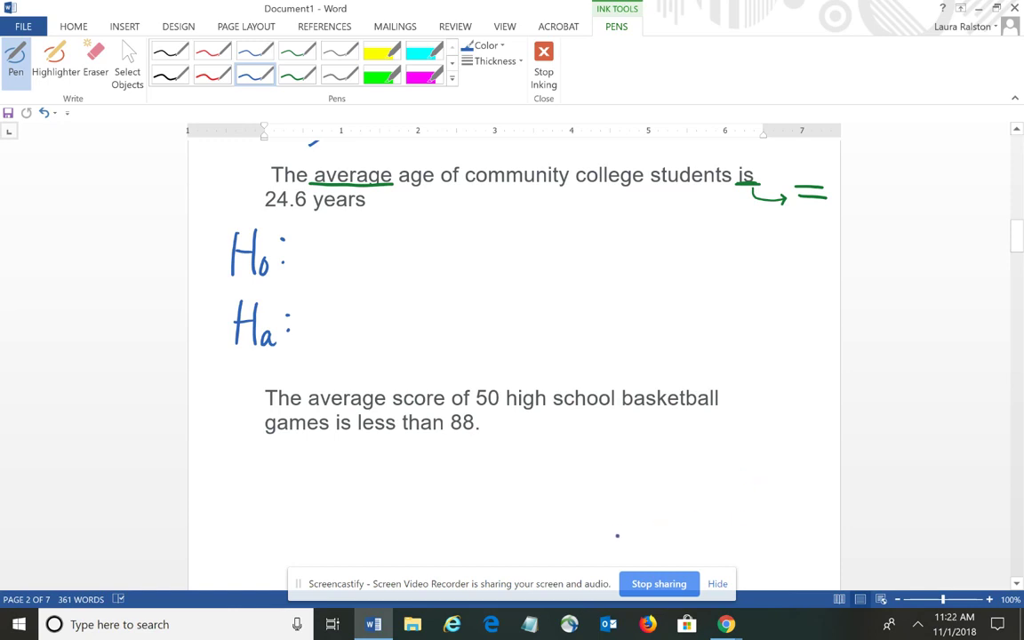
{"action": "mouse_move", "coordinate": [291, 284]}
{"action": "left_mouse_down"}
{"action": "mouse_move", "coordinate": [326, 251]}
{"action": "mouse_move", "coordinate": [320, 264]}
{"action": "mouse_move", "coordinate": [346, 252]}
{"action": "mouse_move", "coordinate": [358, 266]}
{"action": "mouse_move", "coordinate": [459, 269]}
{"action": "left_mouse_up"}
{"action": "mouse_move", "coordinate": [470, 247]}
{"action": "left_mouse_down"}
{"action": "mouse_move", "coordinate": [487, 260]}
{"action": "mouse_move", "coordinate": [476, 270]}
{"action": "mouse_move", "coordinate": [513, 260]}
{"action": "left_mouse_up"}
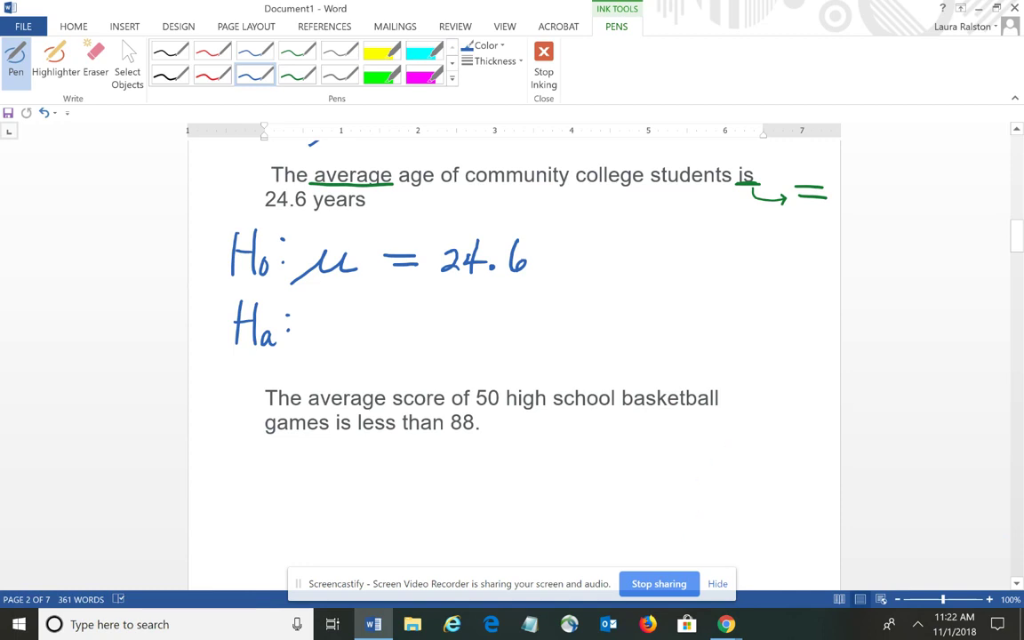
Complete the alternative hypothesis as Ha: μ ≠ 24.6.
{"action": "mouse_move", "coordinate": [292, 362]}
{"action": "left_mouse_down"}
{"action": "mouse_move", "coordinate": [332, 324]}
{"action": "mouse_move", "coordinate": [352, 346]}
{"action": "mouse_move", "coordinate": [381, 326]}
{"action": "mouse_move", "coordinate": [413, 326]}
{"action": "mouse_move", "coordinate": [391, 351]}
{"action": "left_mouse_up"}
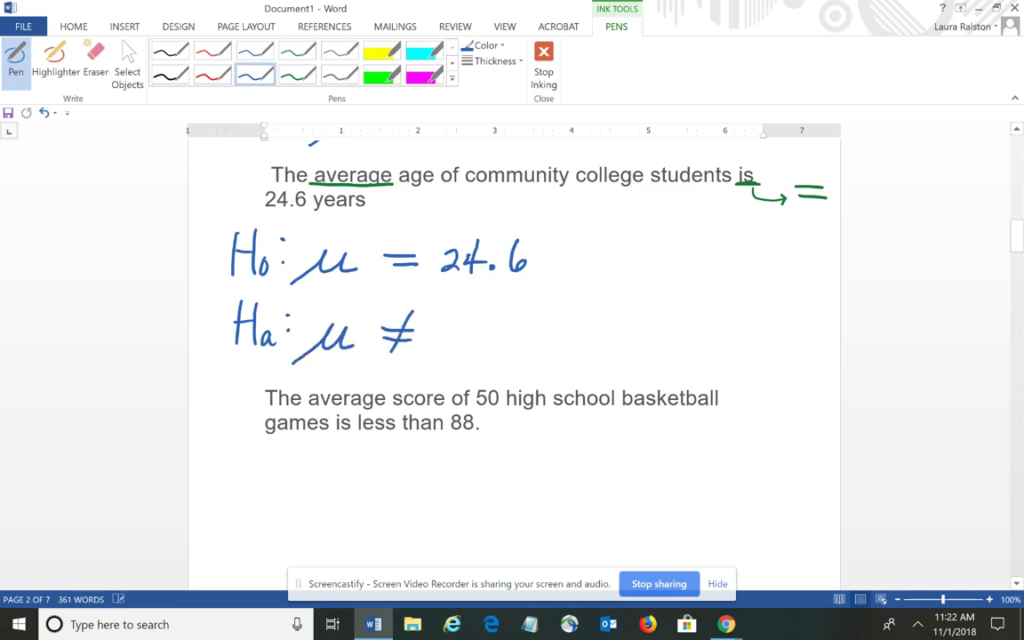
{"action": "mouse_move", "coordinate": [450, 316]}
{"action": "left_mouse_down"}
{"action": "mouse_move", "coordinate": [470, 341]}
{"action": "mouse_move", "coordinate": [481, 323]}
{"action": "mouse_move", "coordinate": [497, 329]}
{"action": "mouse_move", "coordinate": [496, 317]}
{"action": "mouse_move", "coordinate": [486, 343]}
{"action": "left_mouse_up"}
{"action": "left_click", "coordinate": [499, 338]}
{"action": "left_click_drag", "start_coordinate": [526, 308], "coordinate": [514, 332]}
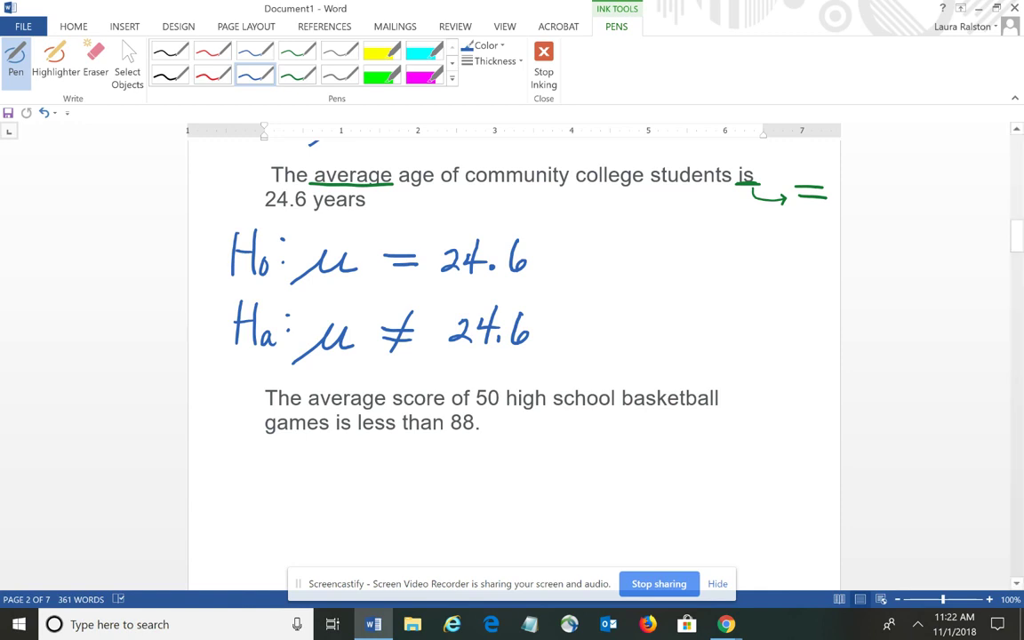
{"action": "left_click_drag", "start_coordinate": [1015, 238], "coordinate": [1016, 249]}
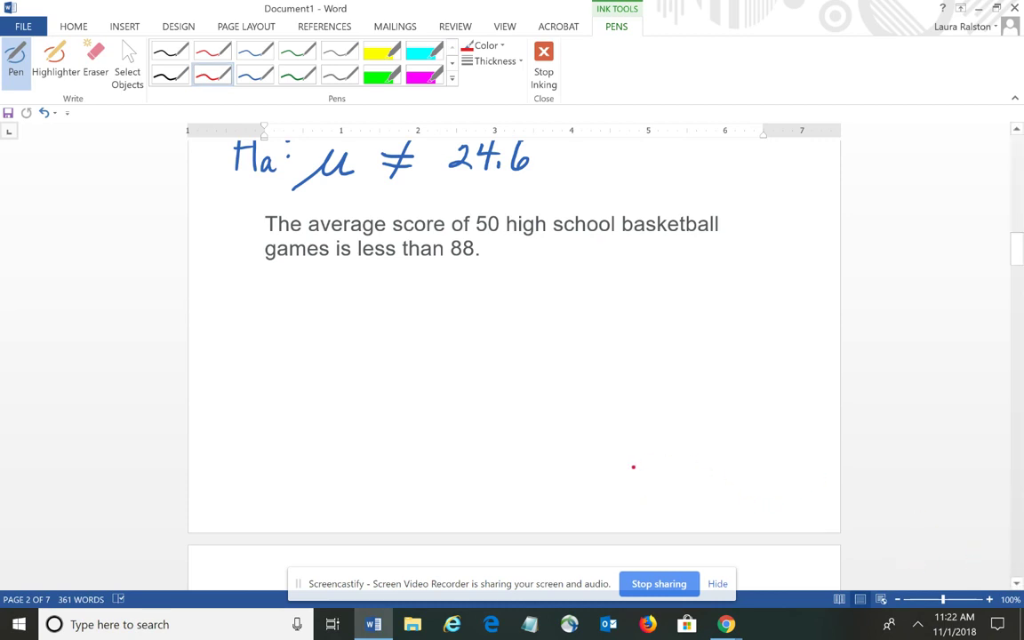
Underline 'average' and 'is less than' in red and draw a < sign.
{"action": "left_click_drag", "start_coordinate": [308, 233], "coordinate": [384, 231]}
{"action": "mouse_move", "coordinate": [334, 260]}
{"action": "left_mouse_down"}
{"action": "mouse_move", "coordinate": [446, 260]}
{"action": "mouse_move", "coordinate": [405, 264]}
{"action": "mouse_move", "coordinate": [433, 271]}
{"action": "mouse_move", "coordinate": [509, 266]}
{"action": "left_mouse_up"}
{"action": "mouse_move", "coordinate": [578, 241]}
{"action": "left_mouse_down"}
{"action": "mouse_move", "coordinate": [552, 254]}
{"action": "mouse_move", "coordinate": [580, 264]}
{"action": "left_mouse_up"}
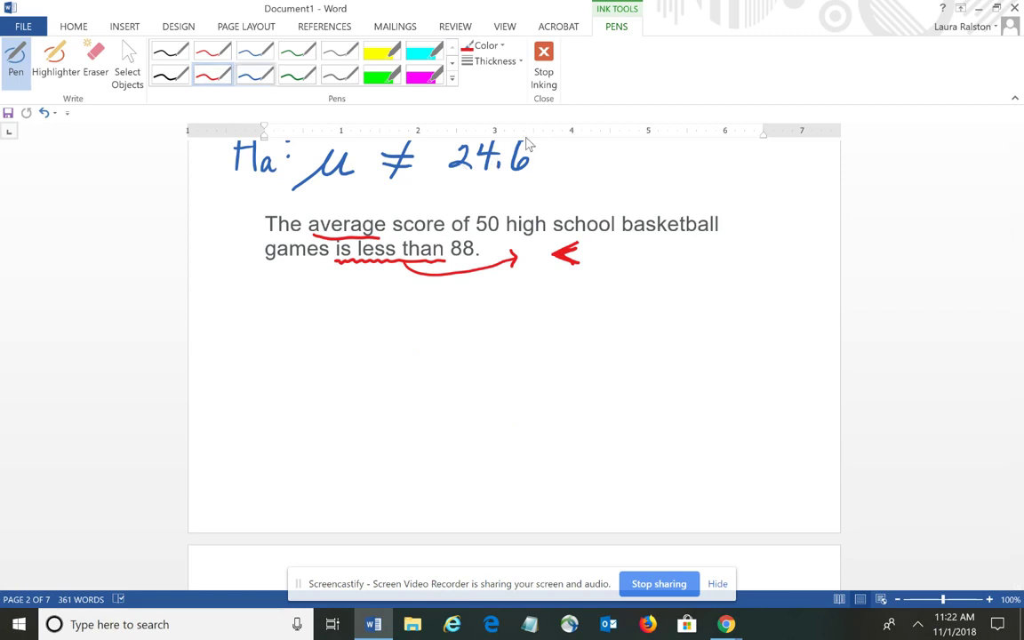
Handwrite H0 and Ha: μ < 88 in blue below the basketball claim.
{"action": "left_click", "coordinate": [255, 75]}
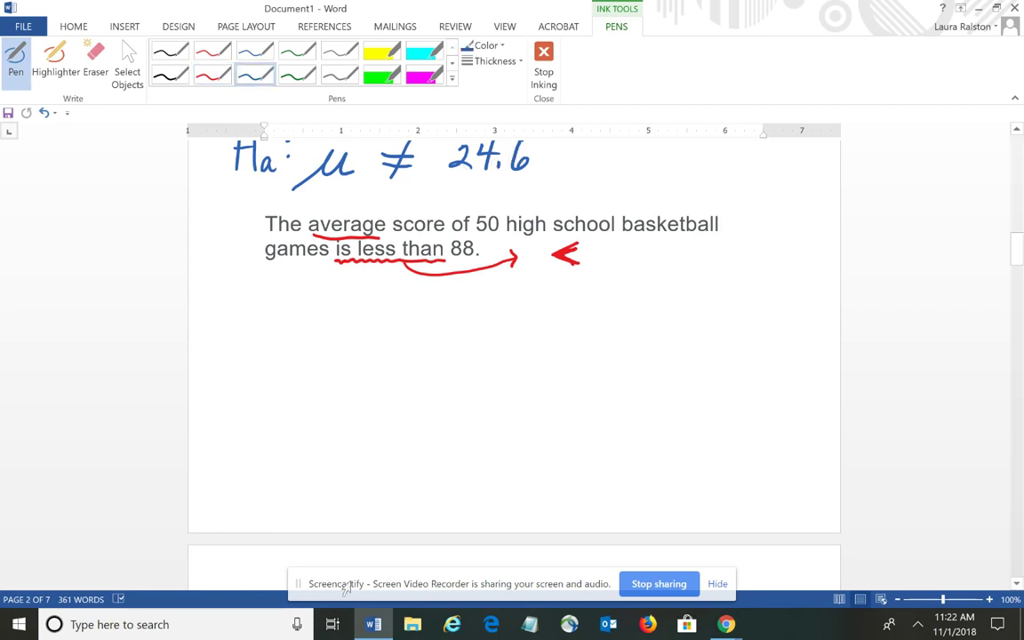
{"action": "mouse_move", "coordinate": [220, 313]}
{"action": "left_mouse_down"}
{"action": "mouse_move", "coordinate": [217, 350]}
{"action": "mouse_move", "coordinate": [243, 322]}
{"action": "mouse_move", "coordinate": [242, 360]}
{"action": "left_mouse_up"}
{"action": "mouse_move", "coordinate": [209, 332]}
{"action": "left_mouse_down"}
{"action": "mouse_move", "coordinate": [240, 327]}
{"action": "mouse_move", "coordinate": [250, 348]}
{"action": "left_mouse_up"}
{"action": "mouse_move", "coordinate": [213, 398]}
{"action": "left_mouse_down"}
{"action": "mouse_move", "coordinate": [209, 449]}
{"action": "mouse_move", "coordinate": [229, 444]}
{"action": "mouse_move", "coordinate": [229, 423]}
{"action": "left_mouse_up"}
{"action": "mouse_move", "coordinate": [251, 428]}
{"action": "left_mouse_down"}
{"action": "mouse_move", "coordinate": [238, 437]}
{"action": "mouse_move", "coordinate": [258, 440]}
{"action": "left_mouse_up"}
{"action": "left_click", "coordinate": [269, 433]}
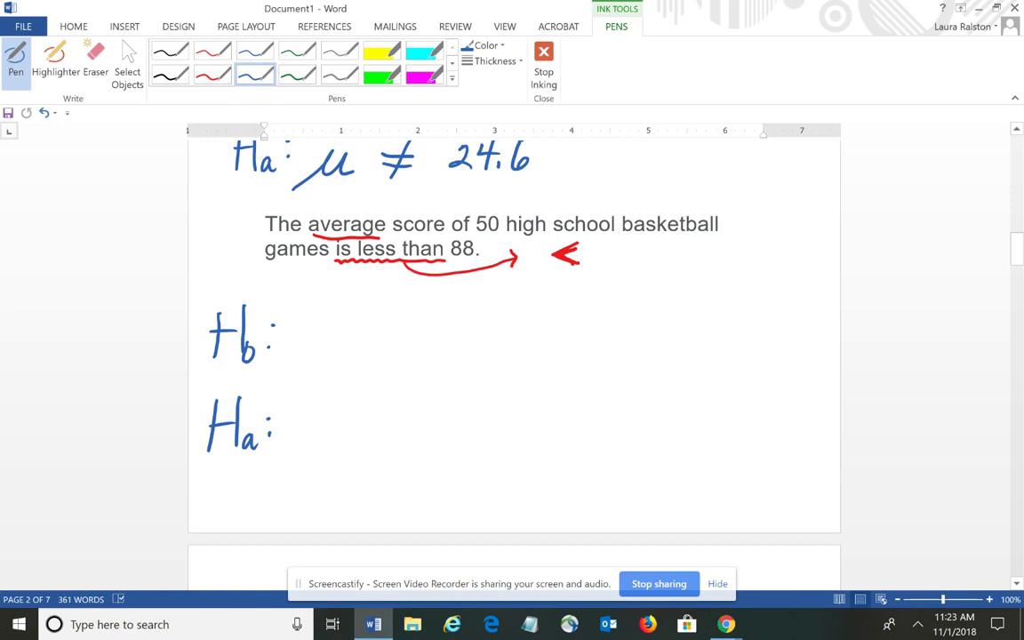
{"action": "mouse_move", "coordinate": [290, 425]}
{"action": "left_mouse_down"}
{"action": "mouse_move", "coordinate": [337, 455]}
{"action": "mouse_move", "coordinate": [364, 436]}
{"action": "mouse_move", "coordinate": [392, 452]}
{"action": "left_mouse_up"}
{"action": "mouse_move", "coordinate": [447, 425]}
{"action": "left_mouse_down"}
{"action": "mouse_move", "coordinate": [456, 438]}
{"action": "mouse_move", "coordinate": [467, 427]}
{"action": "left_mouse_up"}
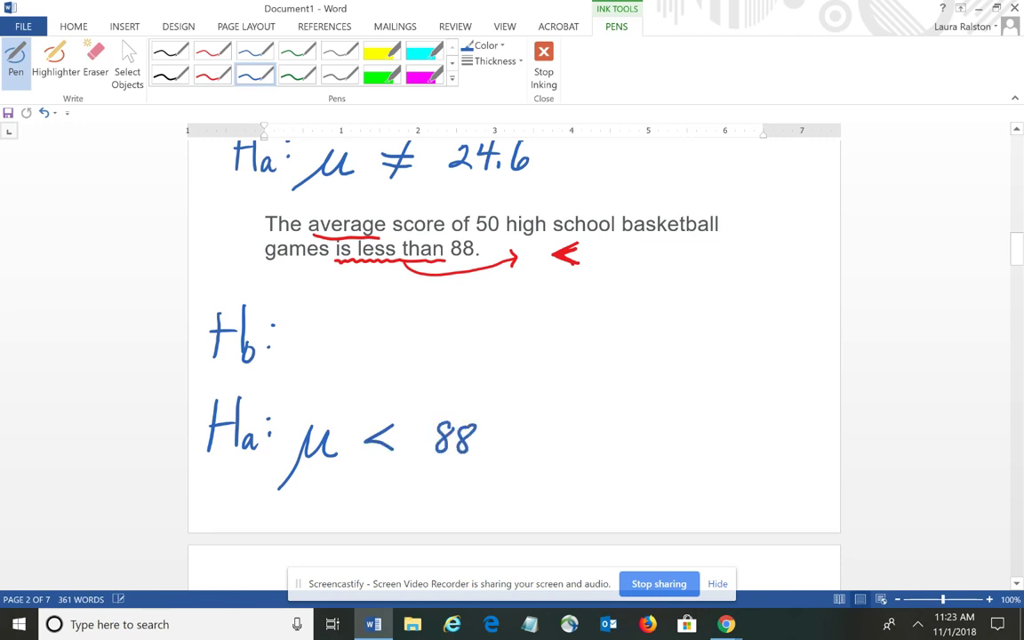